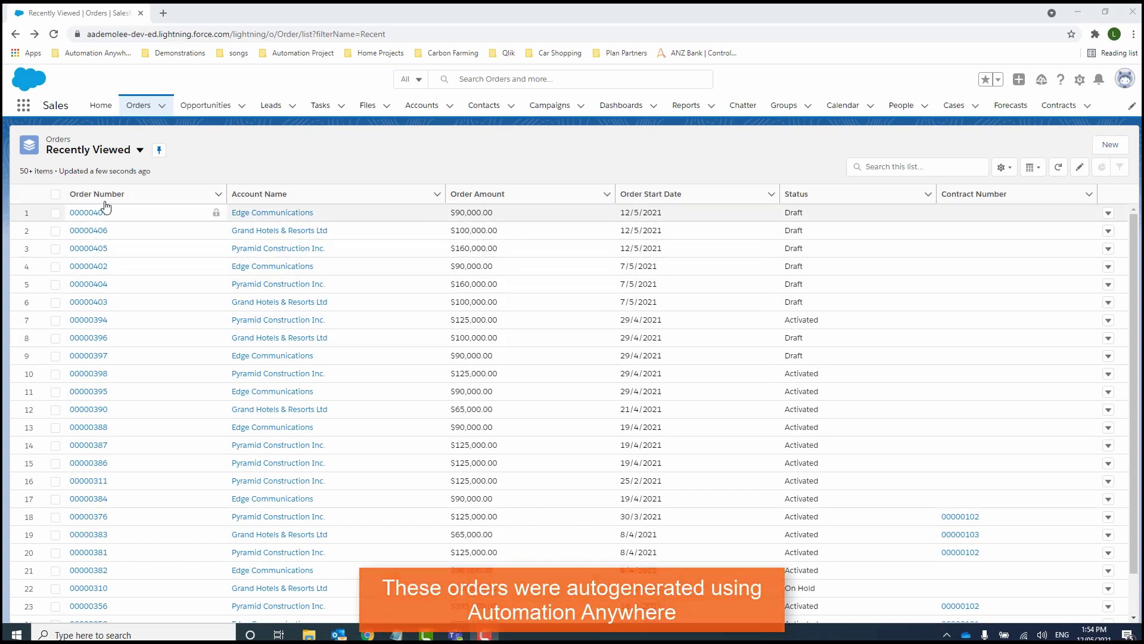
Open order 00000407 for Edge Communications from the Orders list
left_click(83, 213)
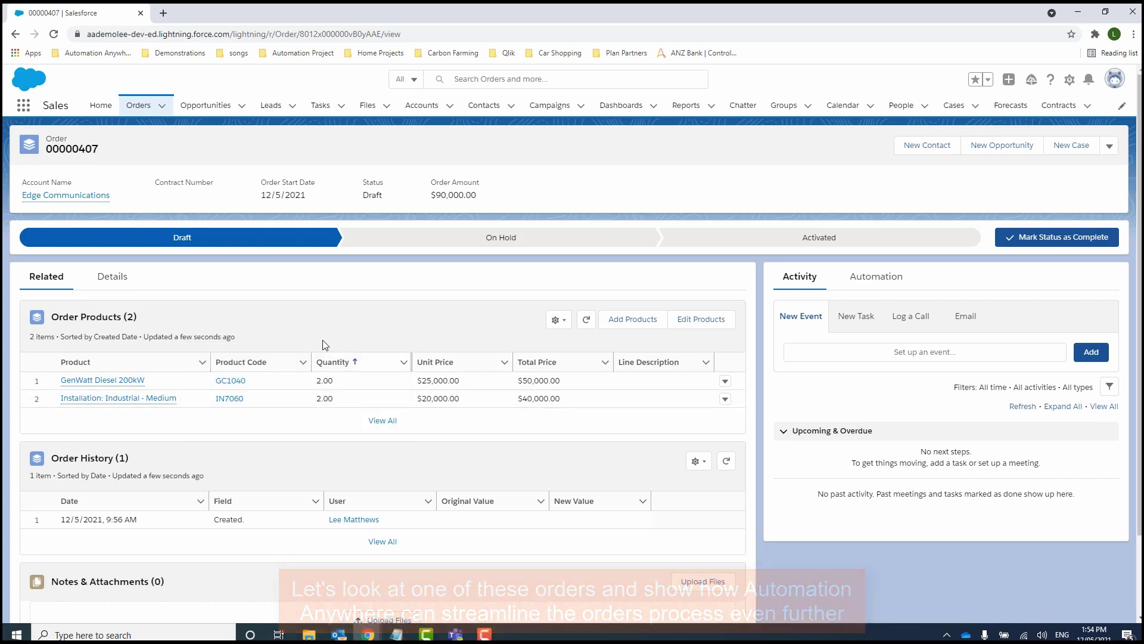
Show the Details tab of order 00000407 to check its Draft status and shipping address
left_click(126, 281)
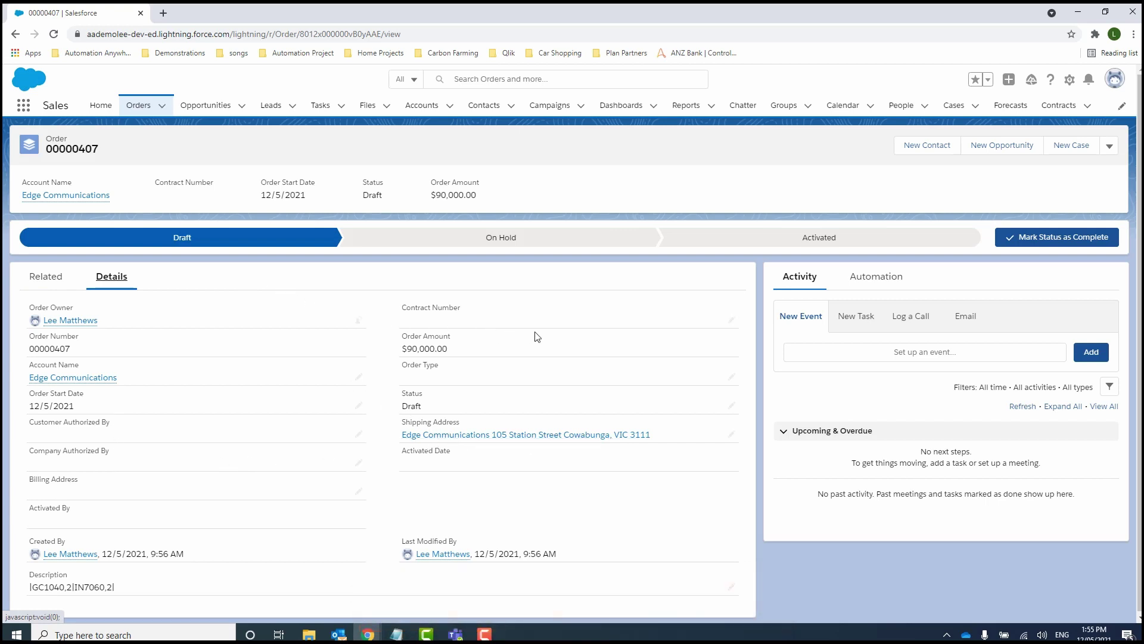
Run the Allocate Stock To Order bot from order 00000407's Automation tab
left_click(885, 280)
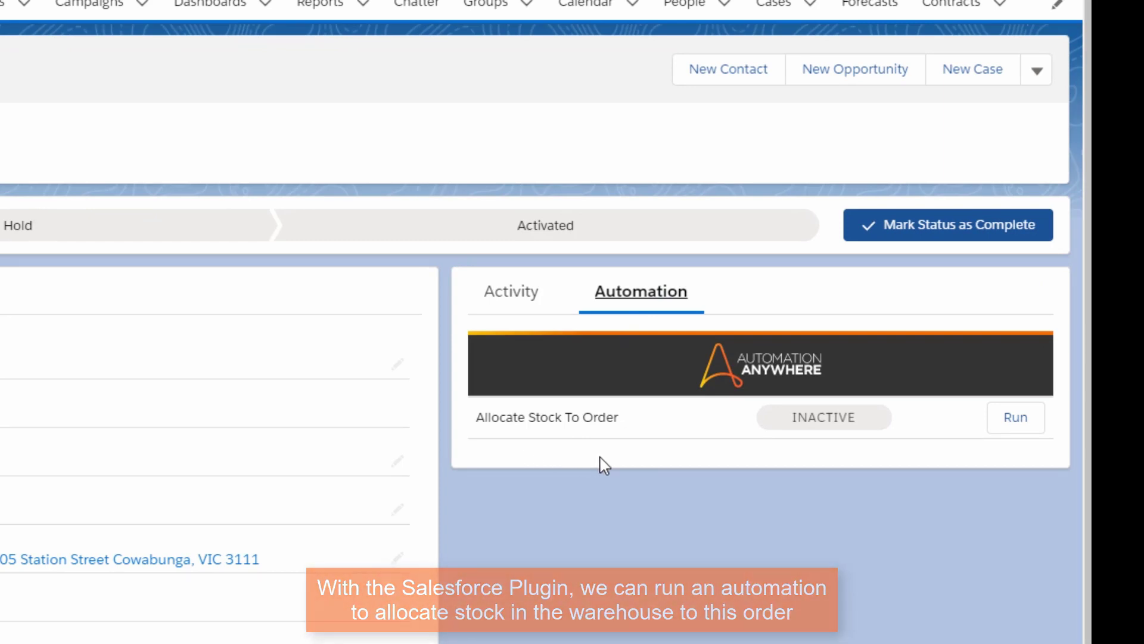
left_click(1005, 420)
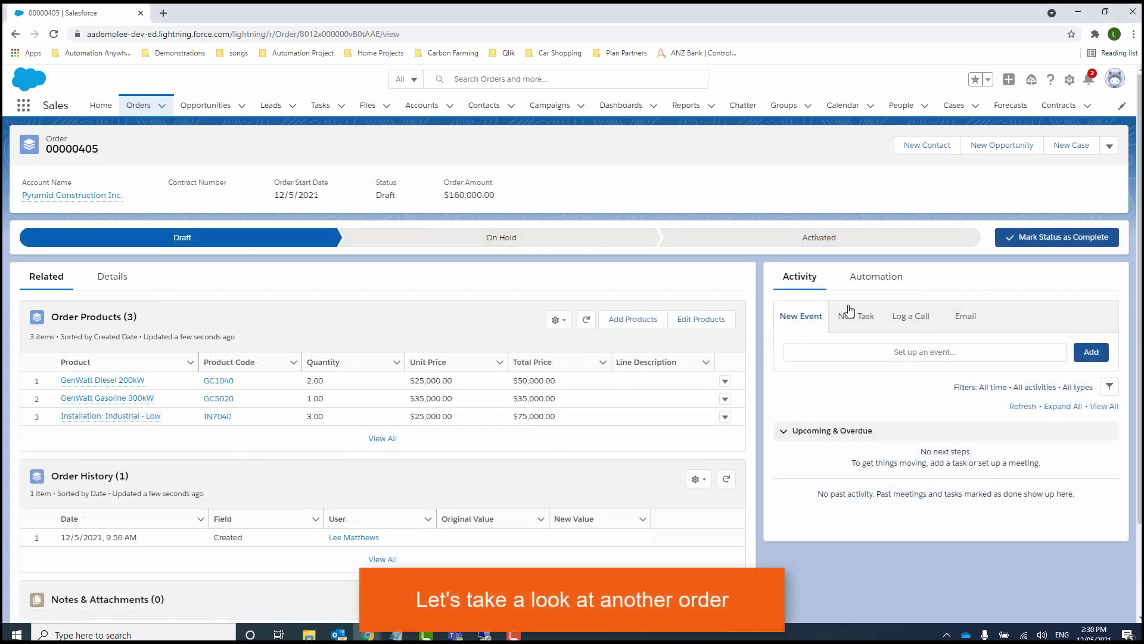
Run the Allocate Stock To Order bot from order 00000405's Automation tab
left_click(875, 284)
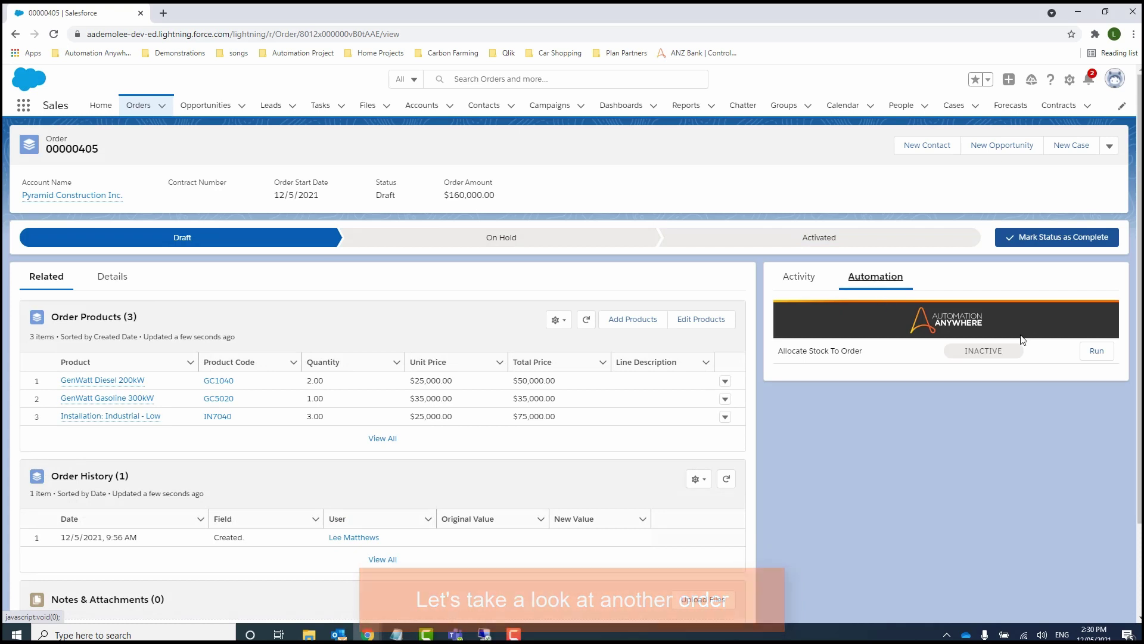
left_click(1099, 351)
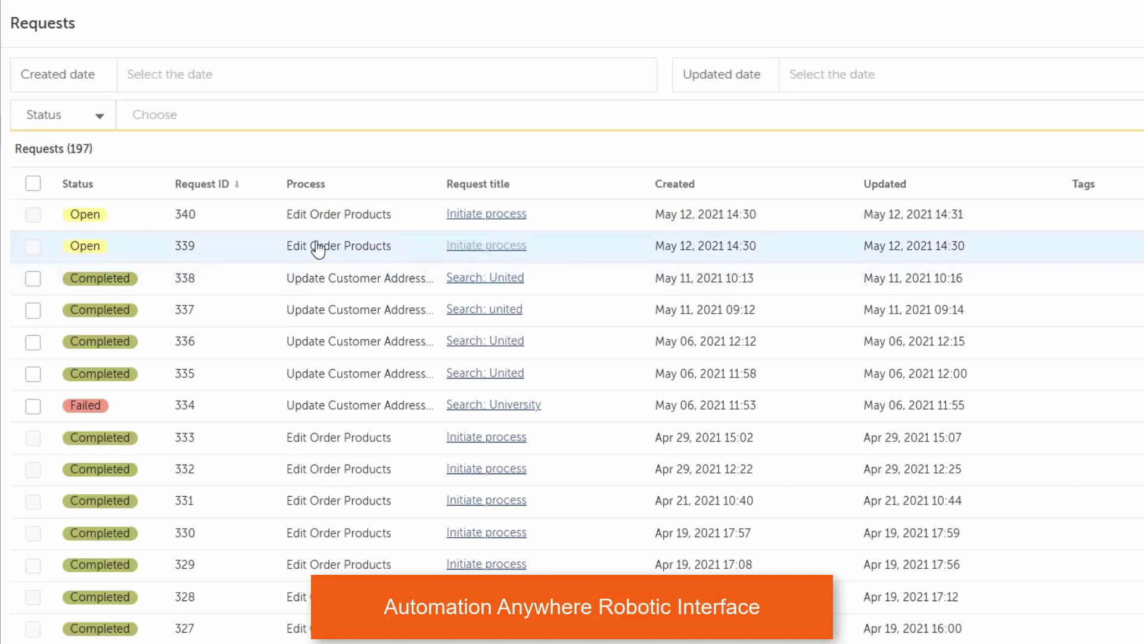
Open Edit Order Products request 340 for order 00000405 via Initiate process
left_click(246, 223)
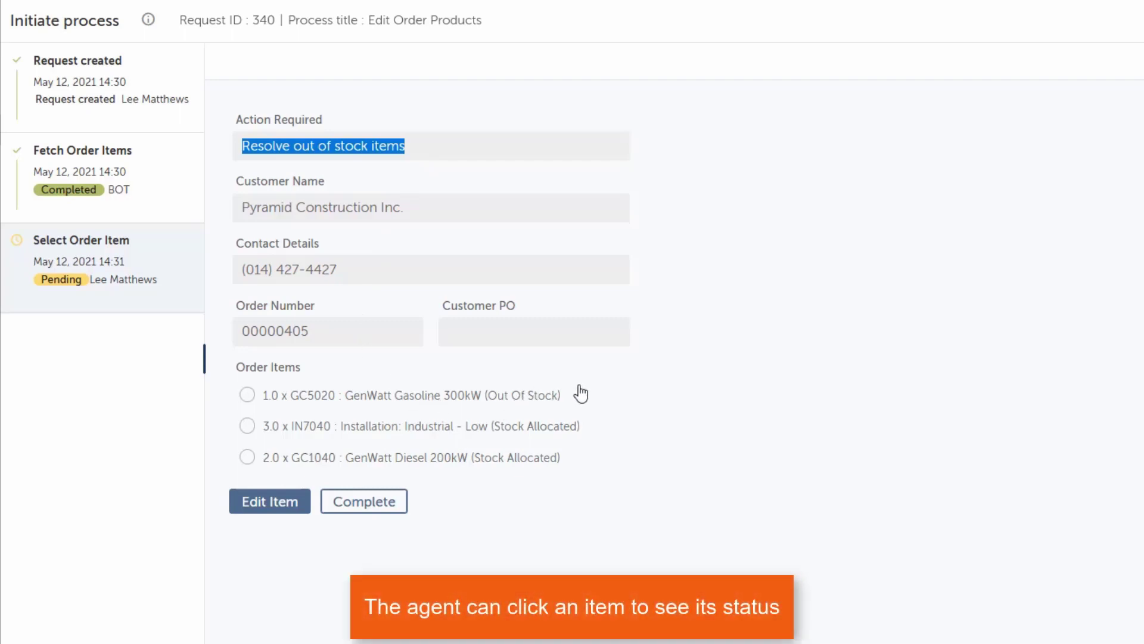
Select the out-of-stock GenWatt Gasoline 300kW item (GC5020) and edit it
left_click(248, 397)
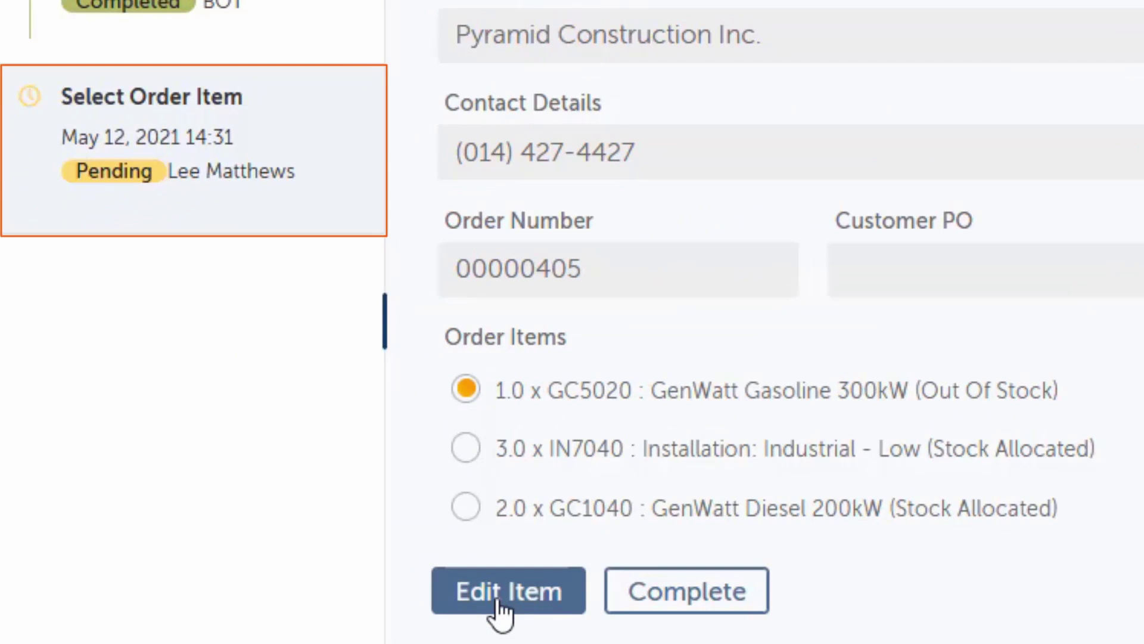
left_click(501, 612)
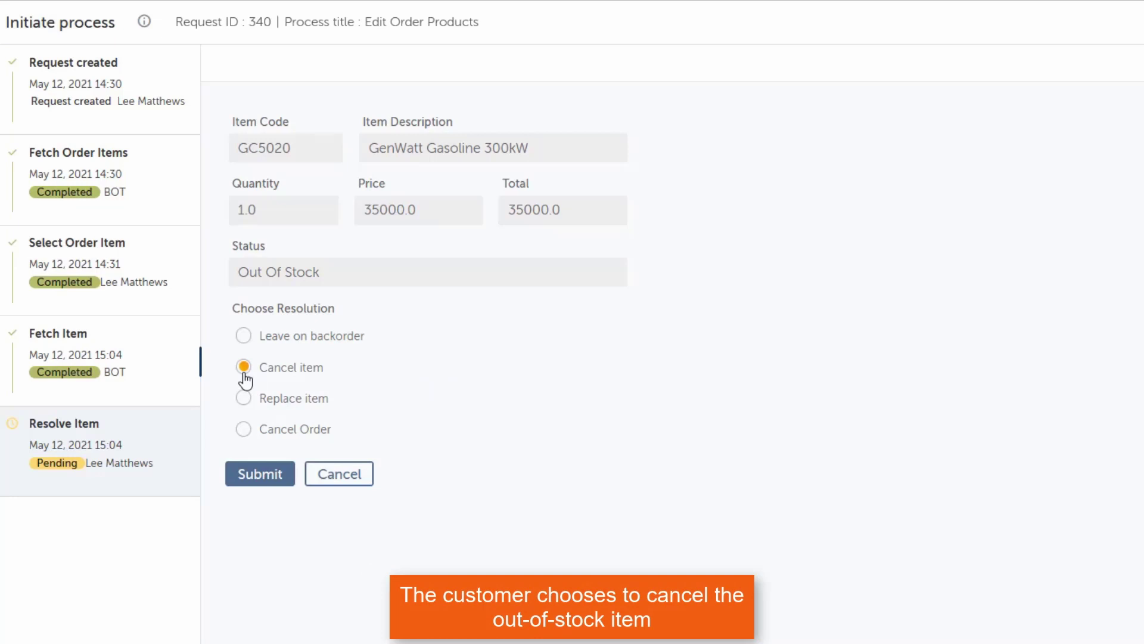
Submit the GenWatt Gasoline item cancellation and complete request 340
left_click(268, 481)
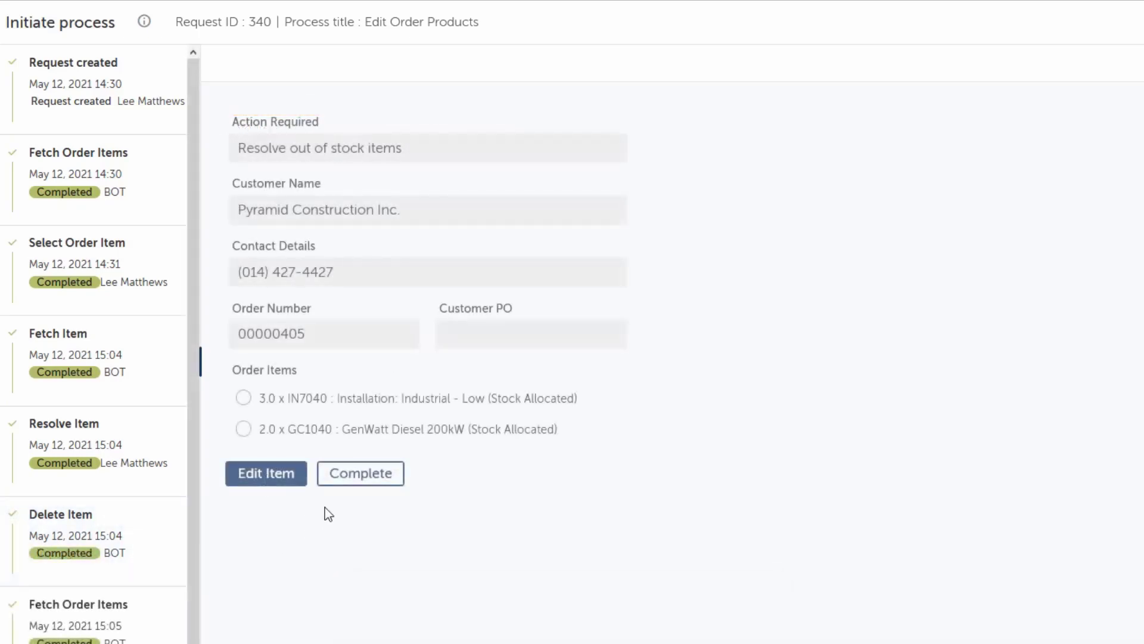
left_click(367, 473)
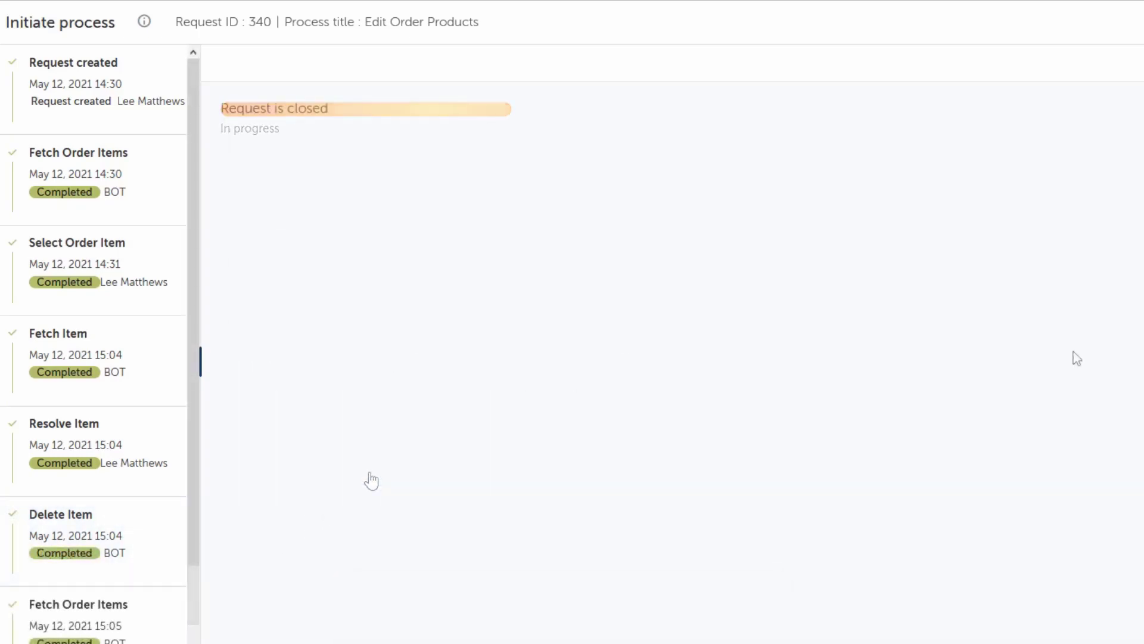